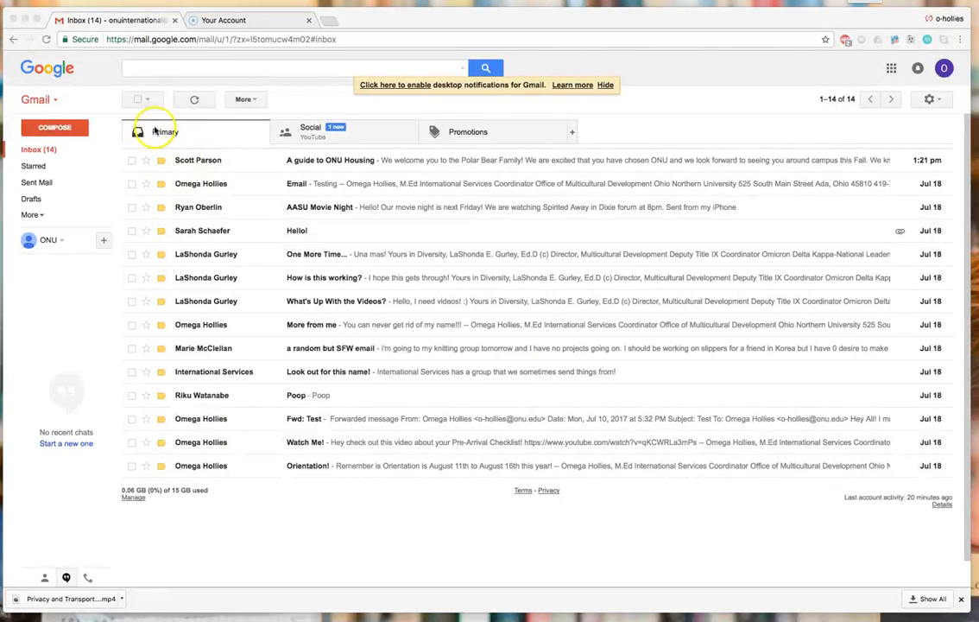
- Open Gmail's full Settings page from the gear menu, landing on the General tab
{"action": "left_click", "coordinate": [300, 145]}
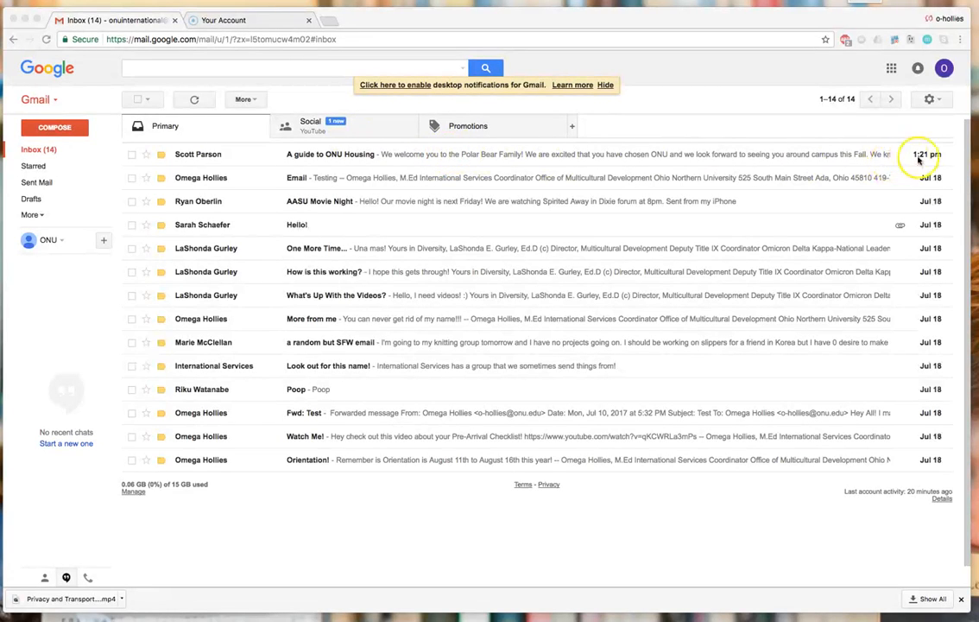
{"action": "left_click", "coordinate": [942, 102]}
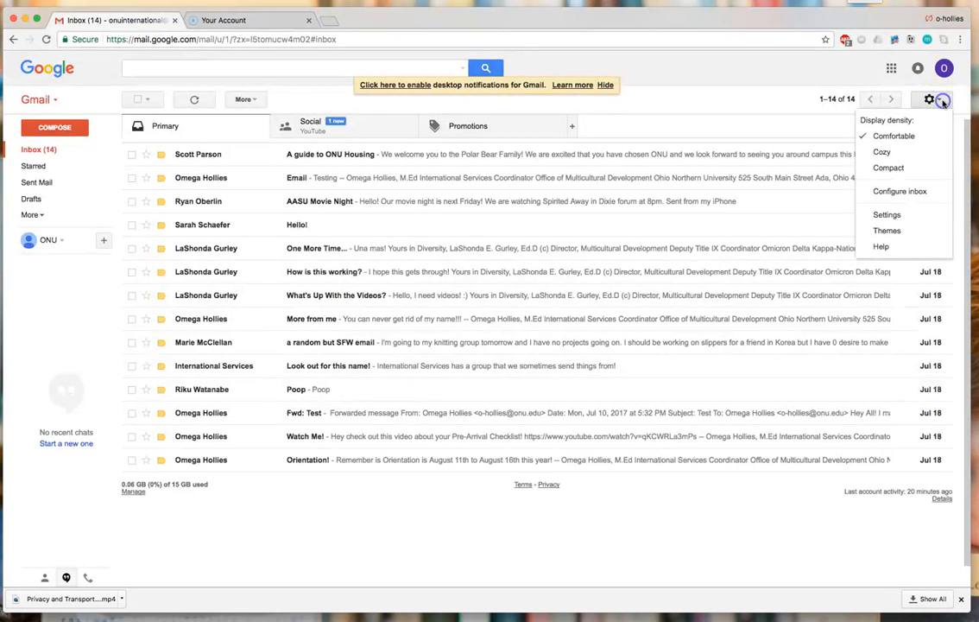
{"action": "left_click", "coordinate": [906, 218]}
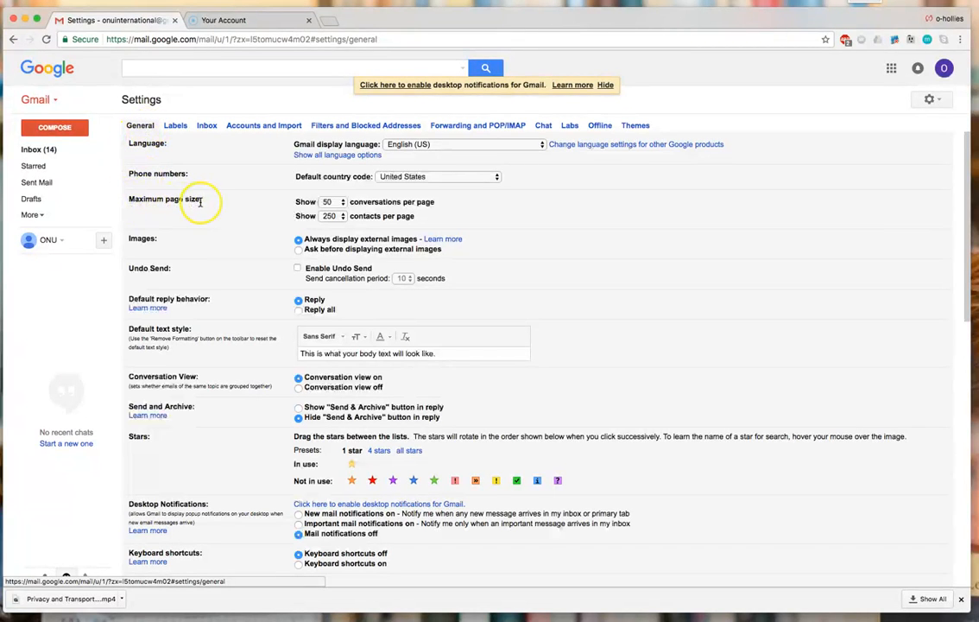
{"action": "left_click", "coordinate": [342, 204]}
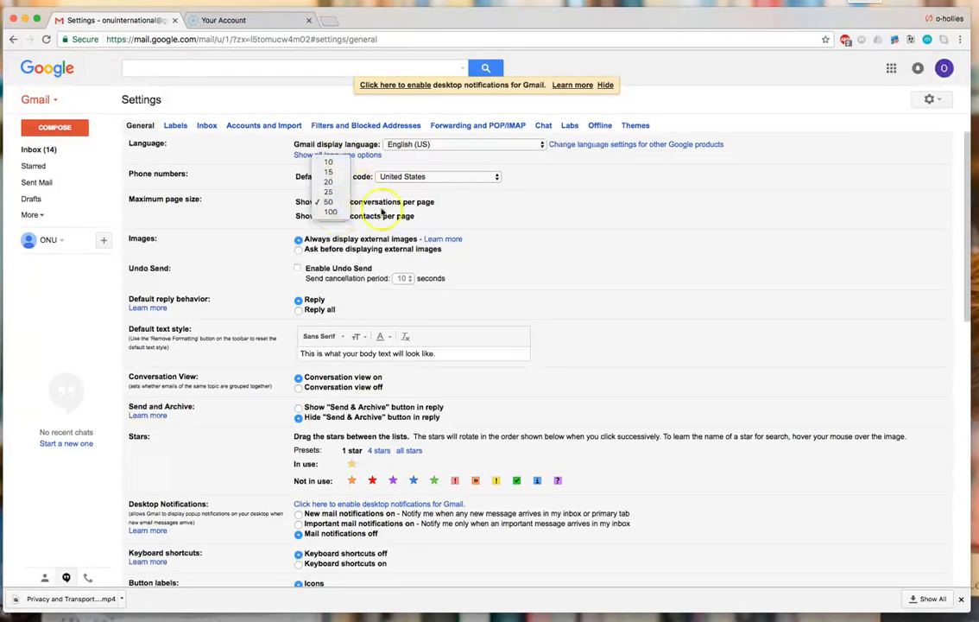
{"action": "left_click", "coordinate": [454, 198]}
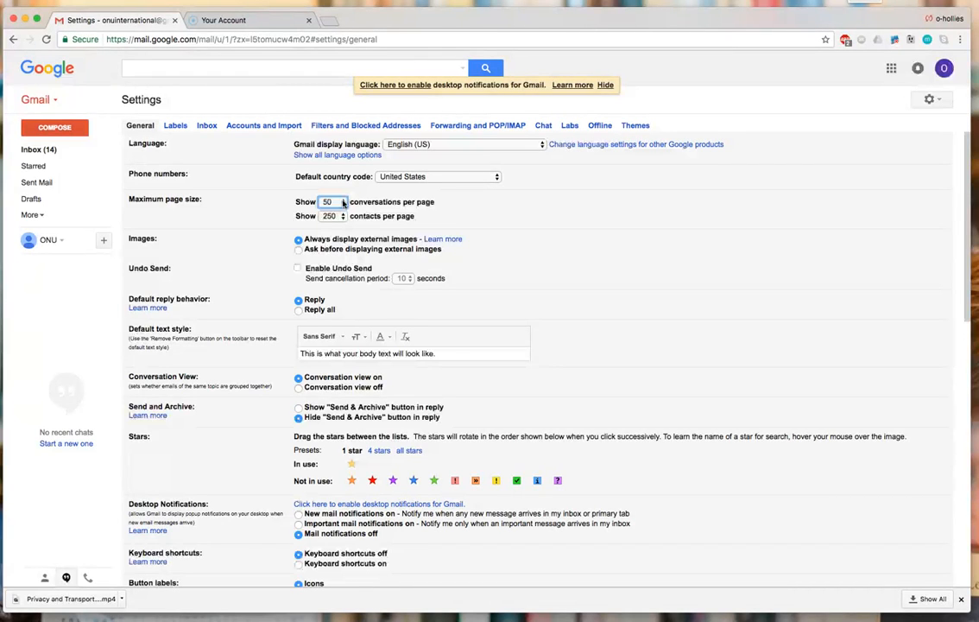
{"action": "left_click", "coordinate": [343, 202]}
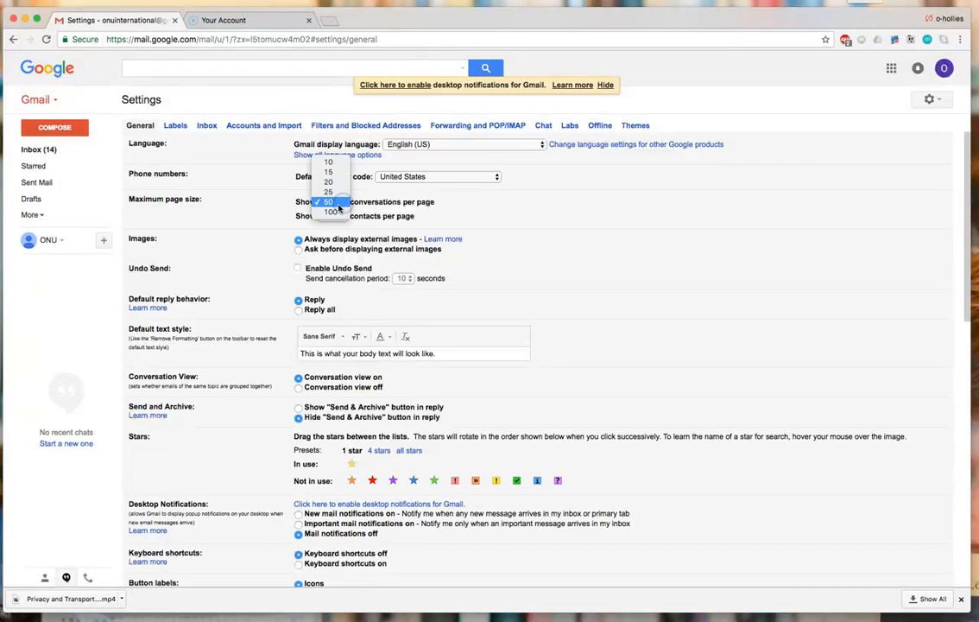
{"action": "left_click", "coordinate": [341, 203]}
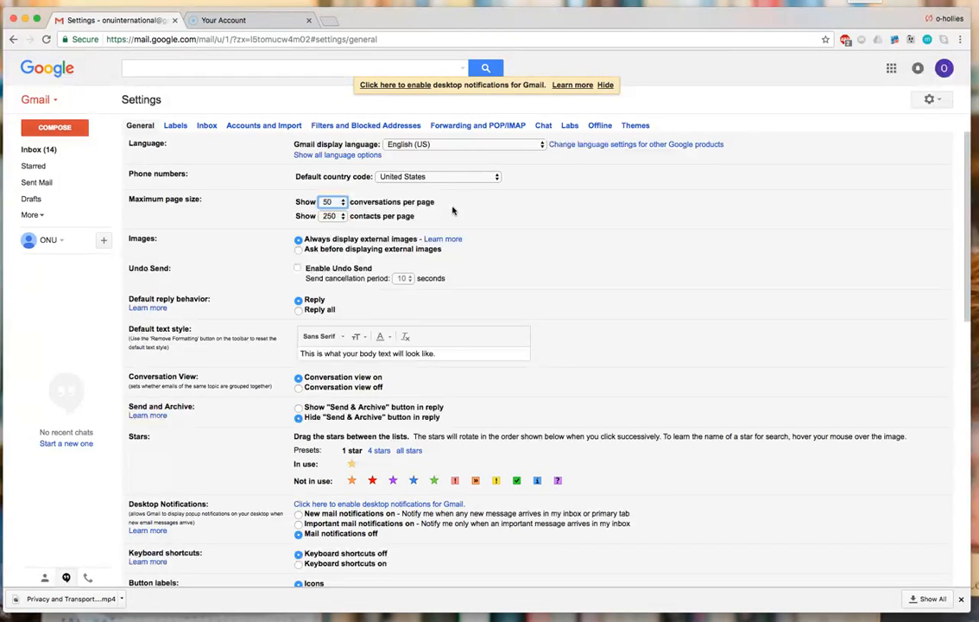
{"action": "left_click", "coordinate": [327, 217]}
- Apply the 4-star preset and put the orange star first in use, moving yellow out
{"action": "left_click", "coordinate": [382, 450]}
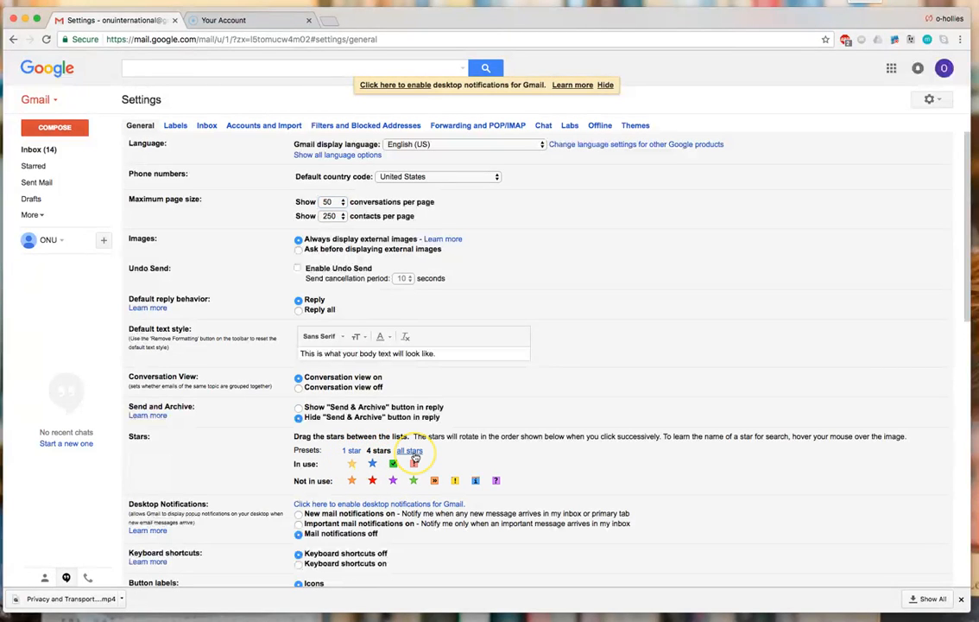
{"action": "left_click", "coordinate": [401, 450]}
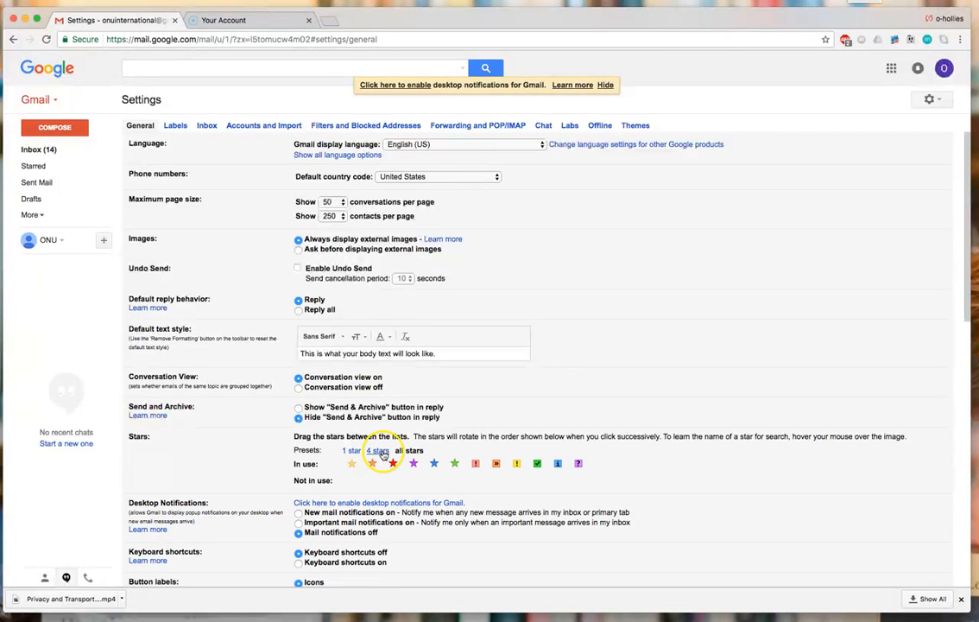
{"action": "left_click", "coordinate": [381, 450]}
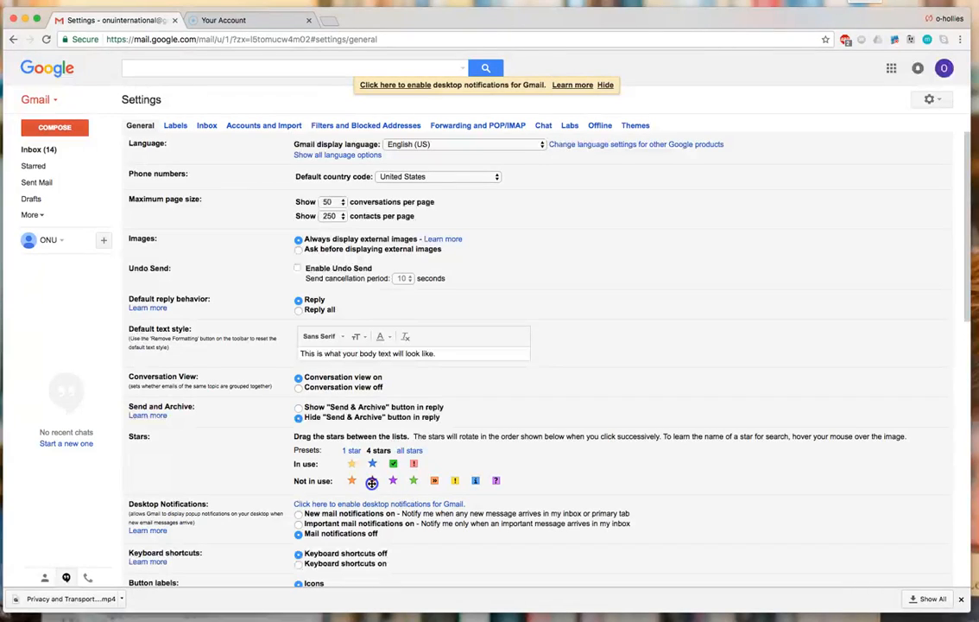
{"action": "mouse_move", "coordinate": [373, 483]}
{"action": "left_mouse_down"}
{"action": "mouse_move", "coordinate": [394, 464]}
{"action": "mouse_move", "coordinate": [363, 478]}
{"action": "left_mouse_up"}
{"action": "mouse_move", "coordinate": [349, 467]}
{"action": "left_mouse_down"}
{"action": "mouse_move", "coordinate": [359, 463]}
{"action": "mouse_move", "coordinate": [363, 478]}
{"action": "left_mouse_up"}
{"action": "left_click", "coordinate": [354, 466]}
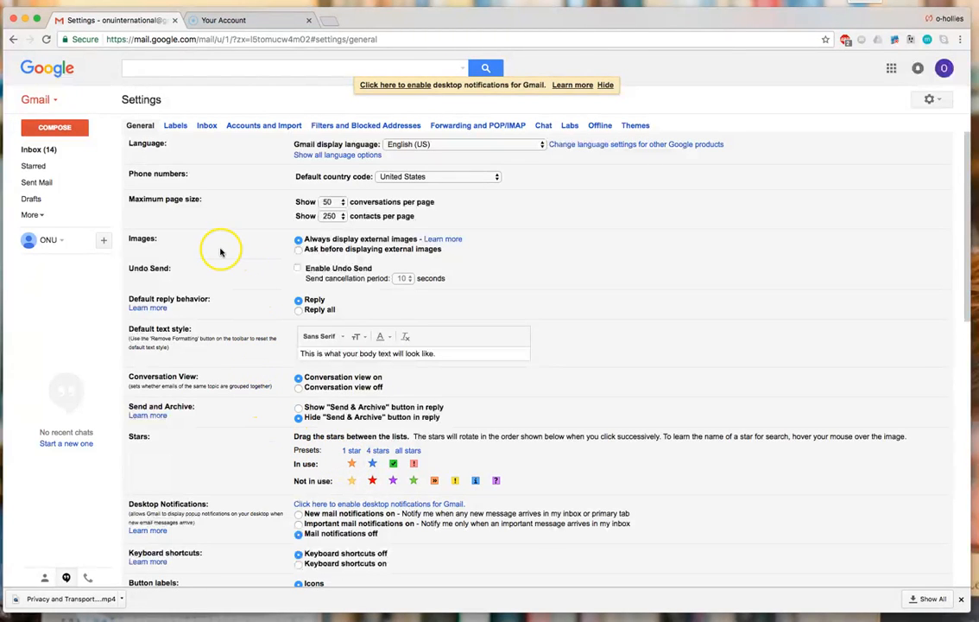
- Create a new label named Student Org in the Labels settings
{"action": "left_click", "coordinate": [178, 127]}
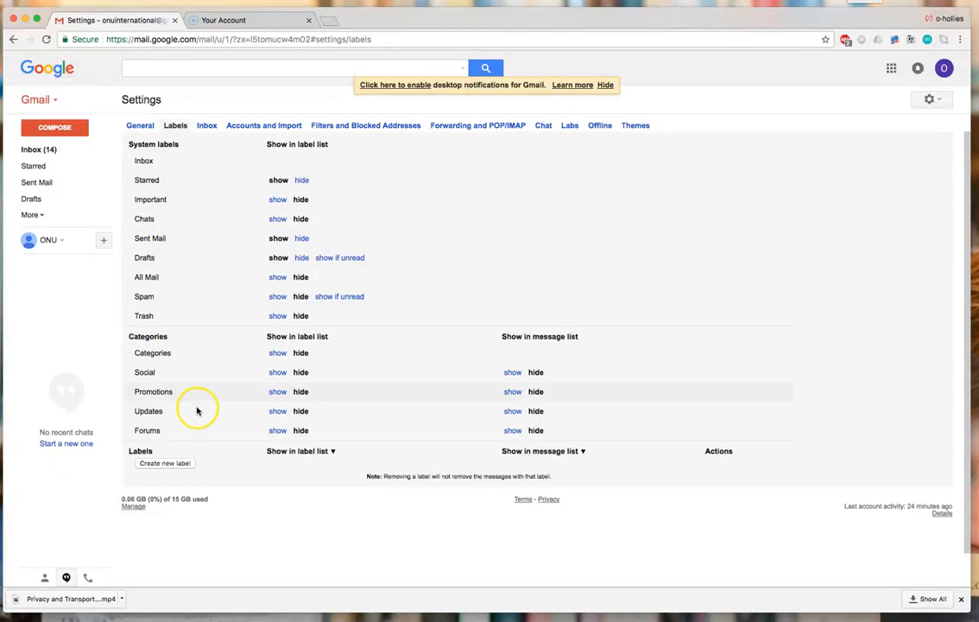
{"action": "left_click", "coordinate": [174, 467]}
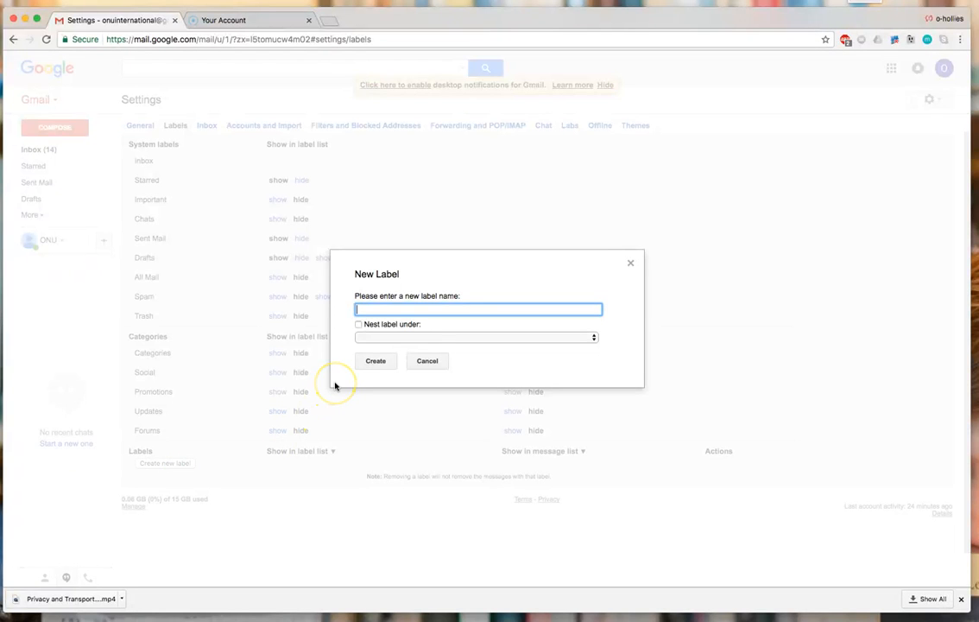
{"action": "type", "text": "Student Org"}
{"action": "left_click", "coordinate": [370, 363]}
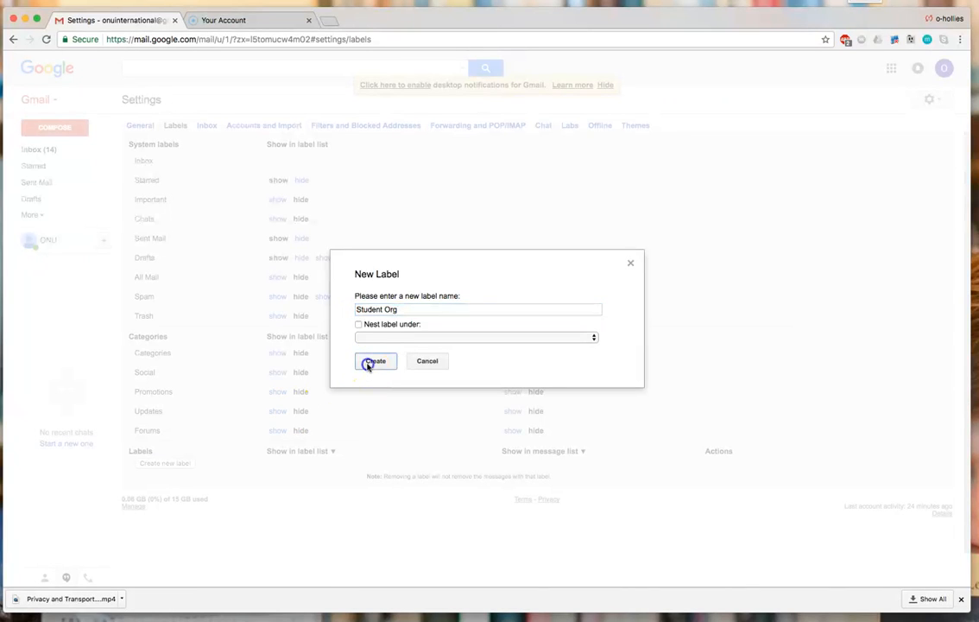
- Add an International Services label and start another new label
{"action": "left_click", "coordinate": [180, 464]}
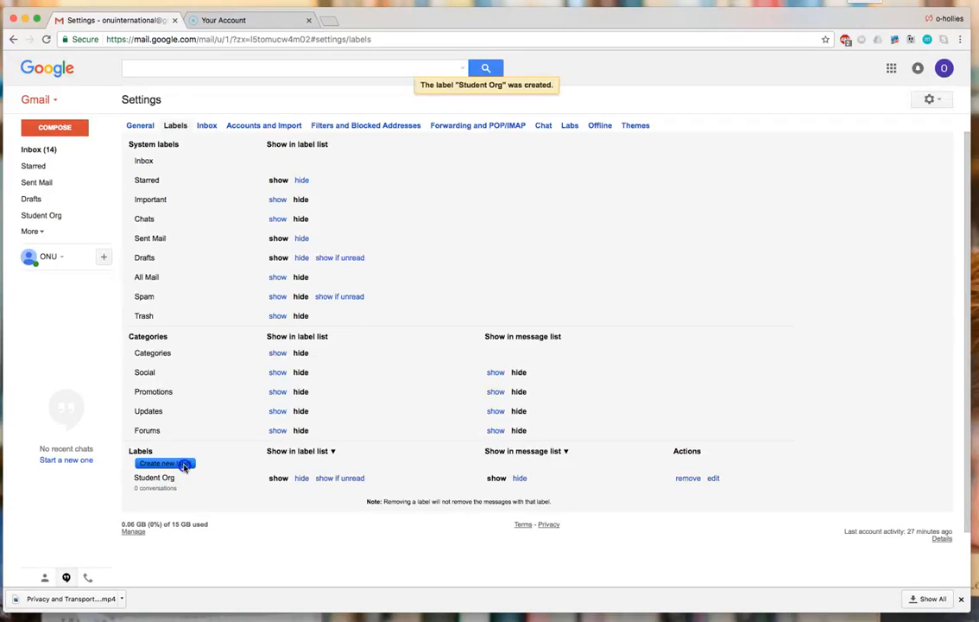
{"action": "type", "text": "Internati"}
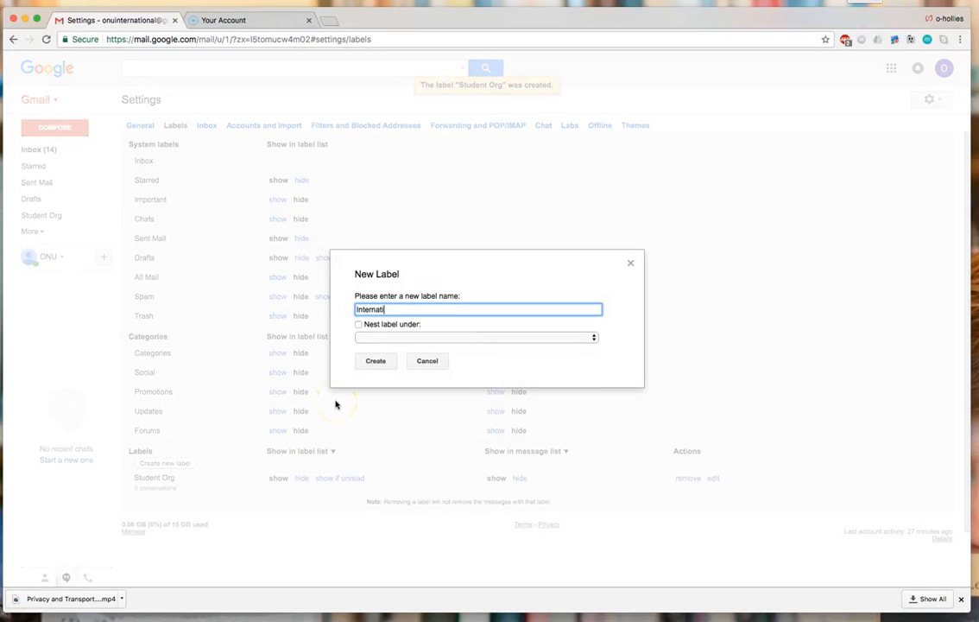
{"action": "type", "text": "onal Services"}
{"action": "left_click", "coordinate": [380, 363]}
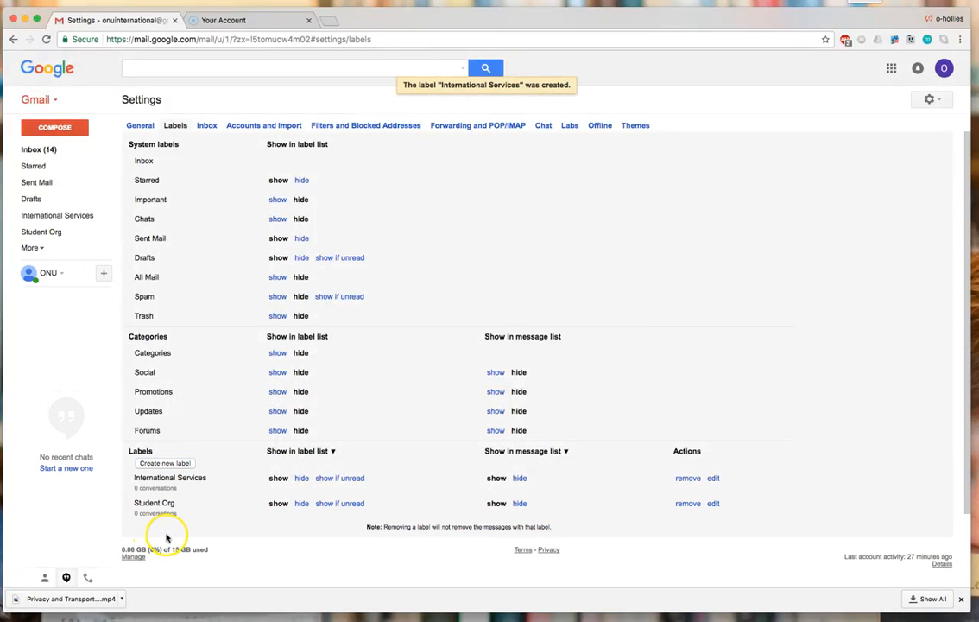
{"action": "left_click", "coordinate": [166, 464]}
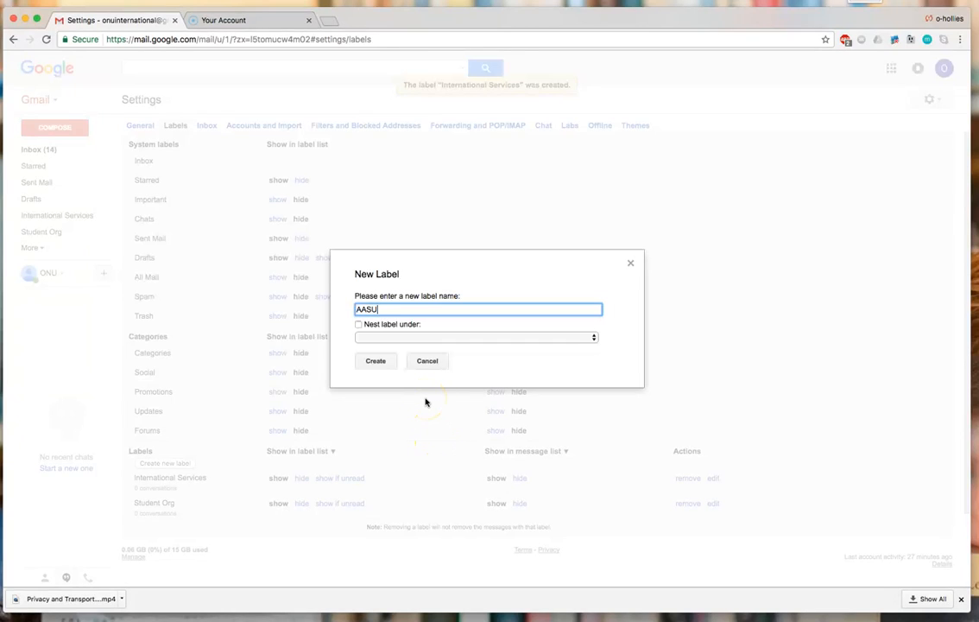
- Create the AASU label as a sublabel nested under Student Org
{"action": "left_click", "coordinate": [358, 325]}
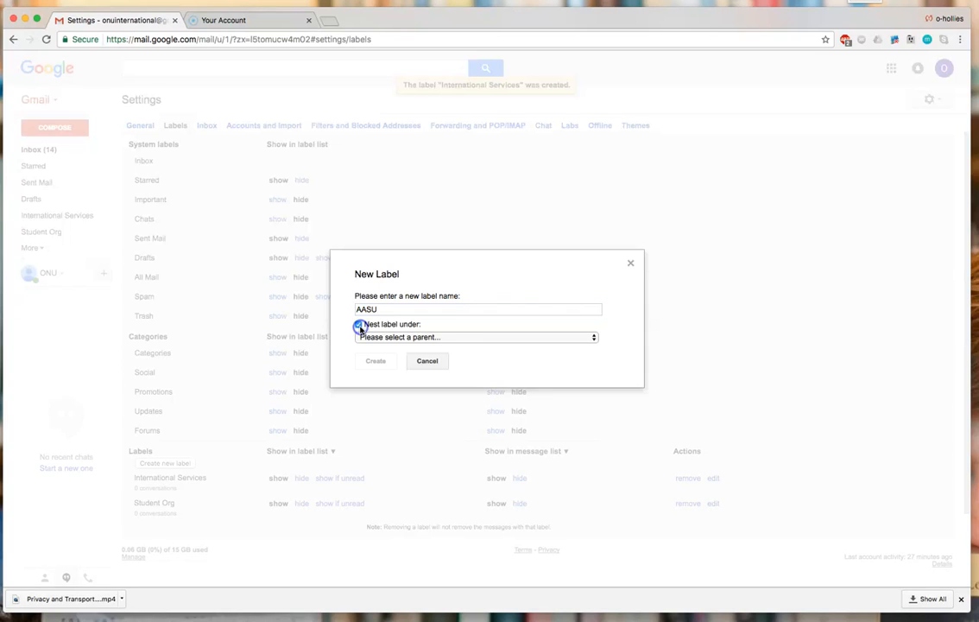
{"action": "left_click", "coordinate": [460, 339]}
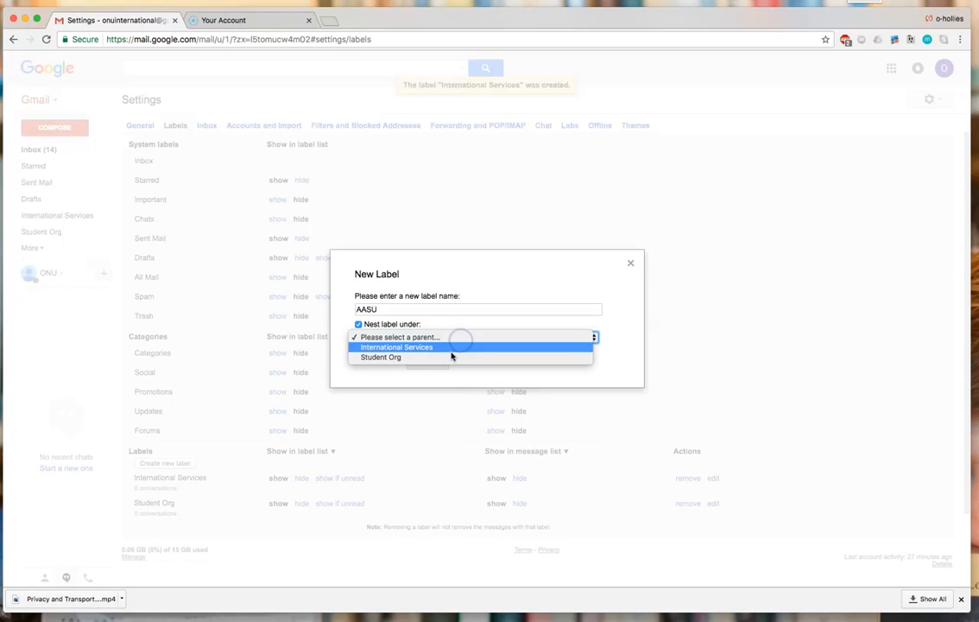
{"action": "left_click", "coordinate": [451, 356]}
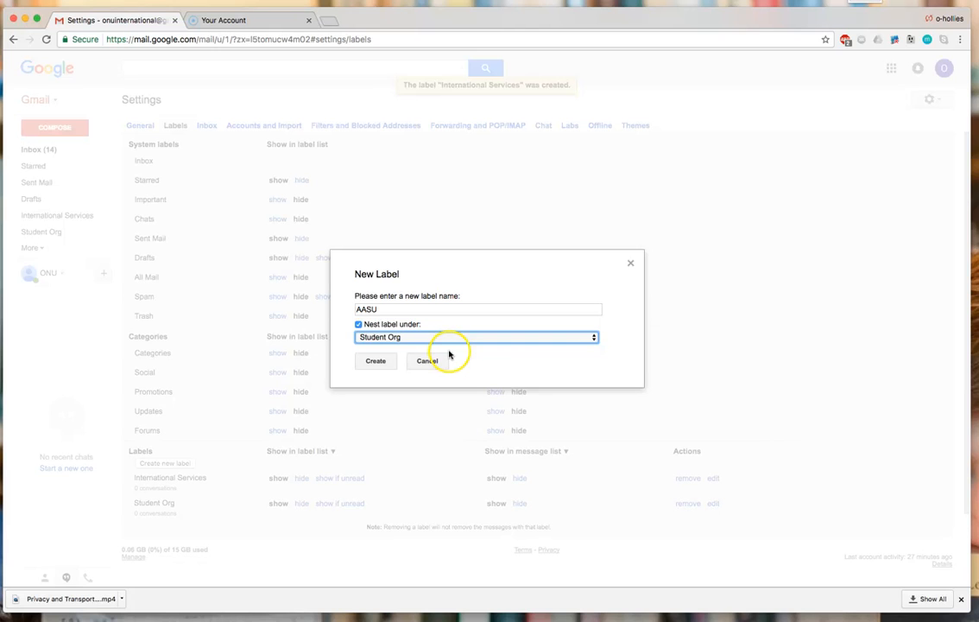
{"action": "left_click", "coordinate": [376, 360]}
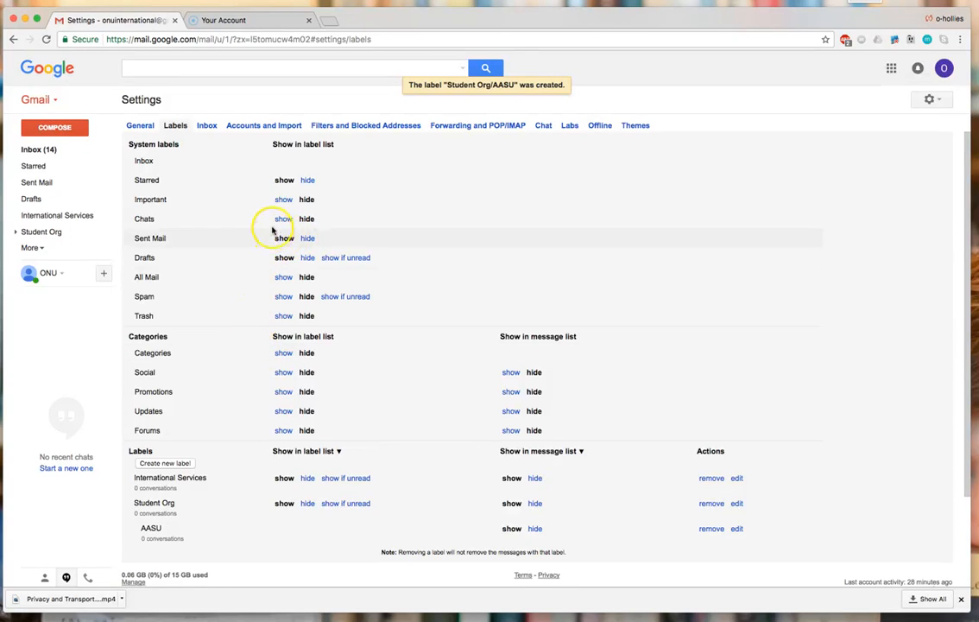
- In Inbox settings, try the Important first and Unread first inbox types
{"action": "left_click", "coordinate": [207, 126]}
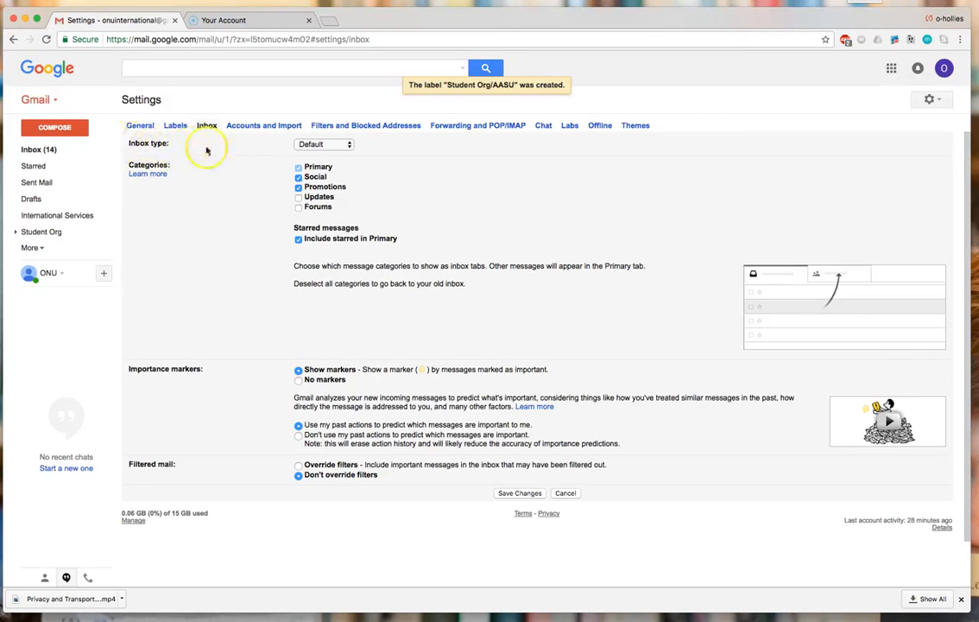
{"action": "scroll", "coordinate": [328, 155], "scroll_direction": "down", "scroll_amount": 1}
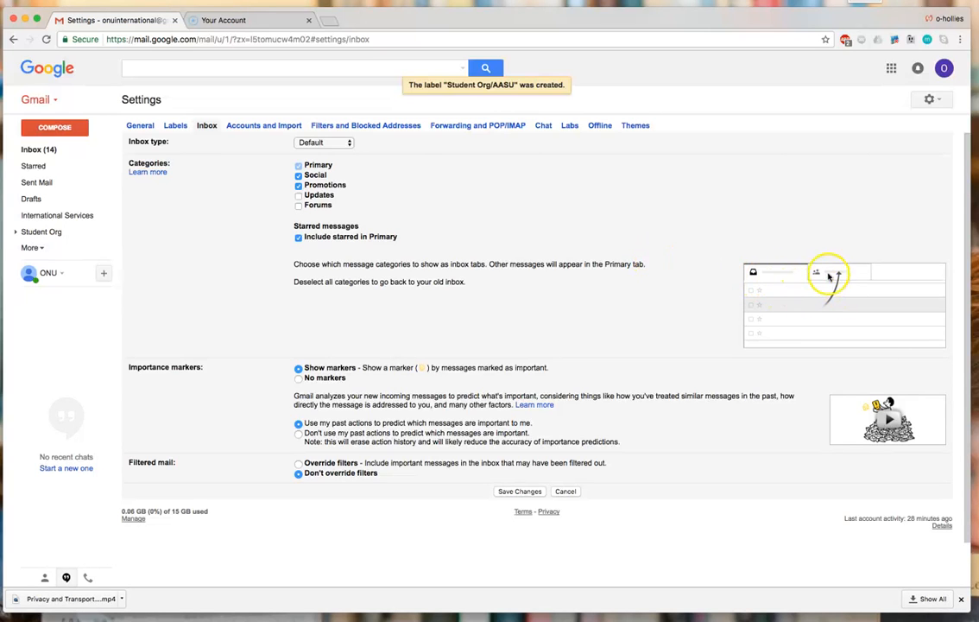
{"action": "scroll", "coordinate": [441, 207], "scroll_direction": "up", "scroll_amount": 1}
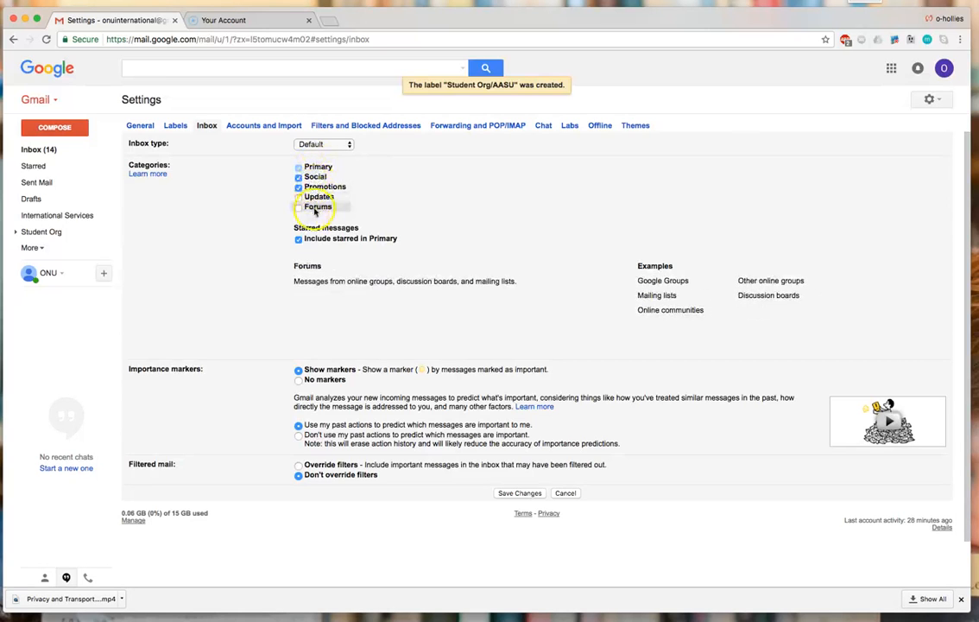
{"action": "left_click", "coordinate": [350, 147]}
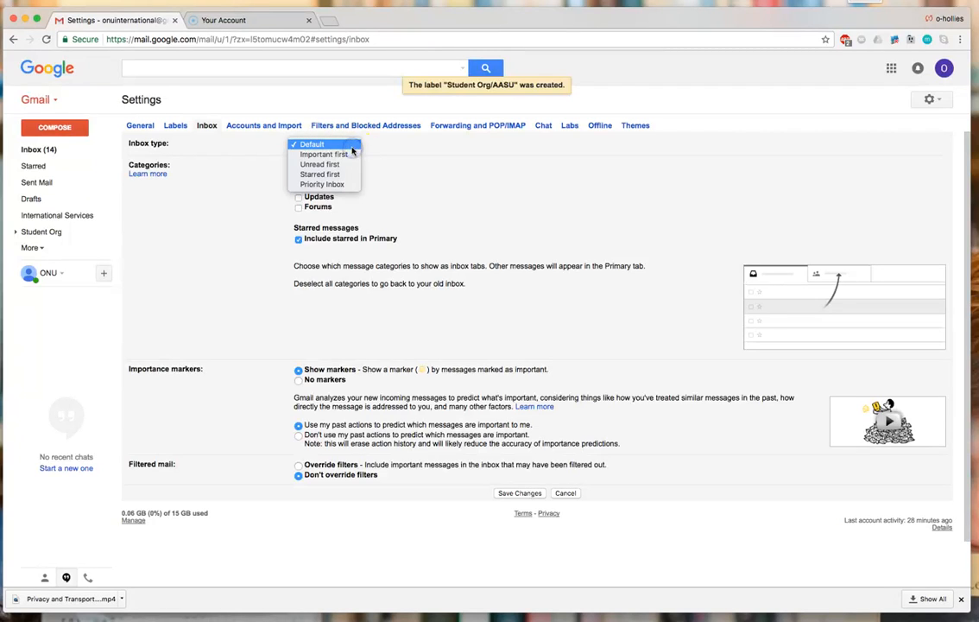
{"action": "left_click", "coordinate": [344, 155]}
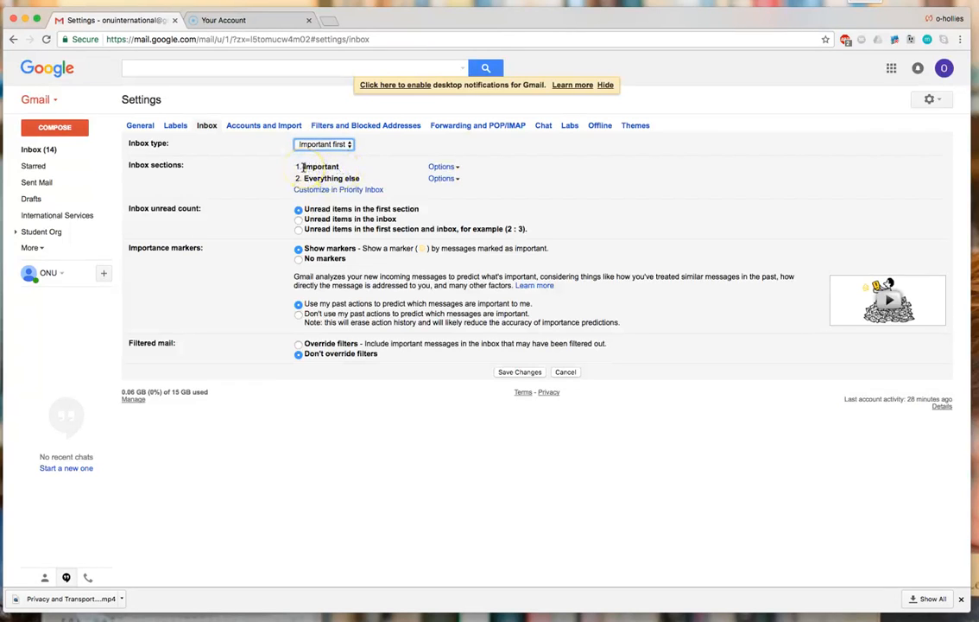
{"action": "left_click", "coordinate": [348, 145]}
{"action": "left_click", "coordinate": [349, 156]}
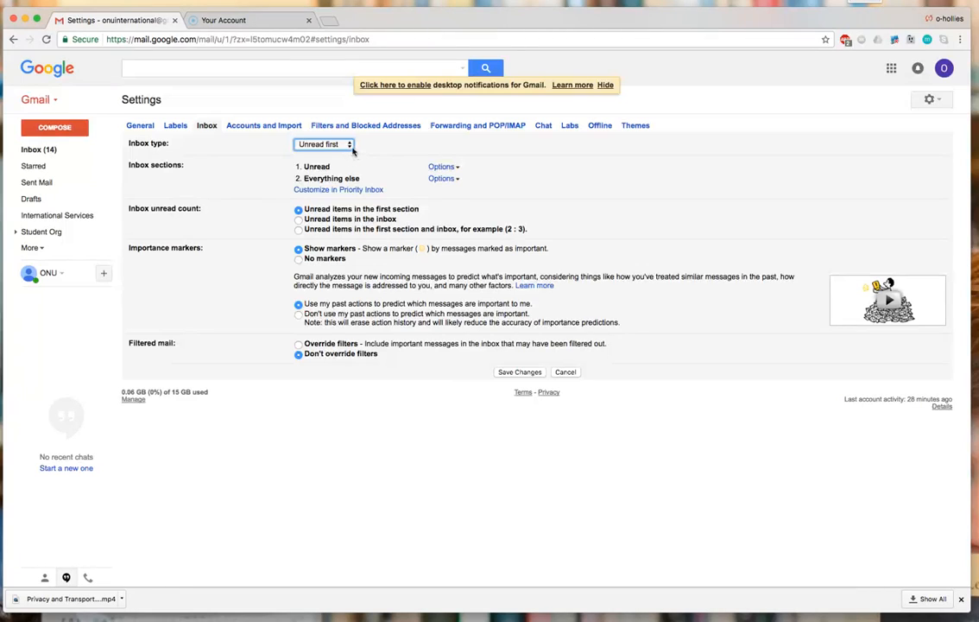
- Try Starred first and Priority Inbox, then set the inbox type to Default
{"action": "left_click", "coordinate": [349, 146]}
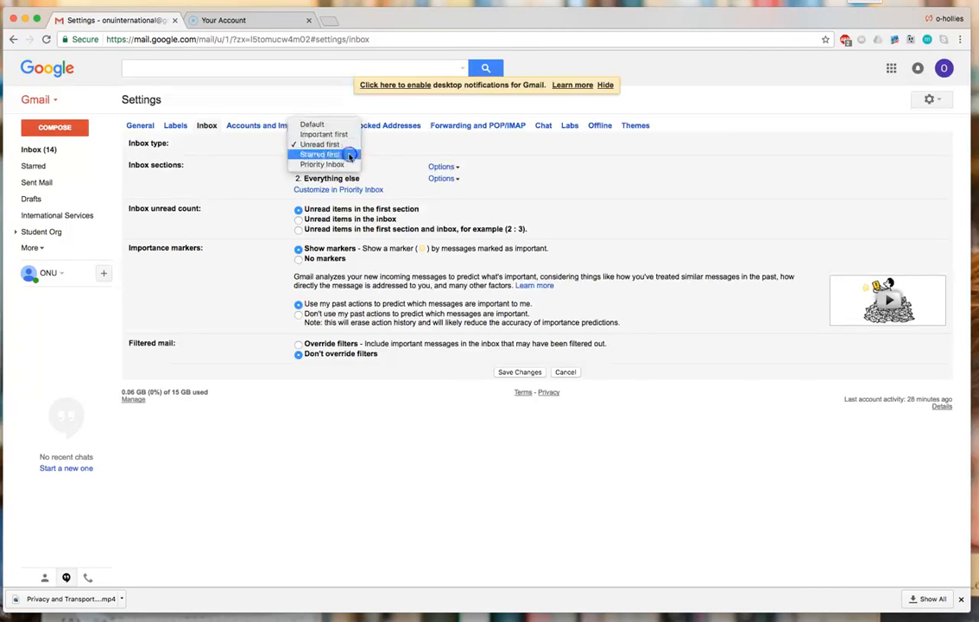
{"action": "left_click", "coordinate": [349, 155]}
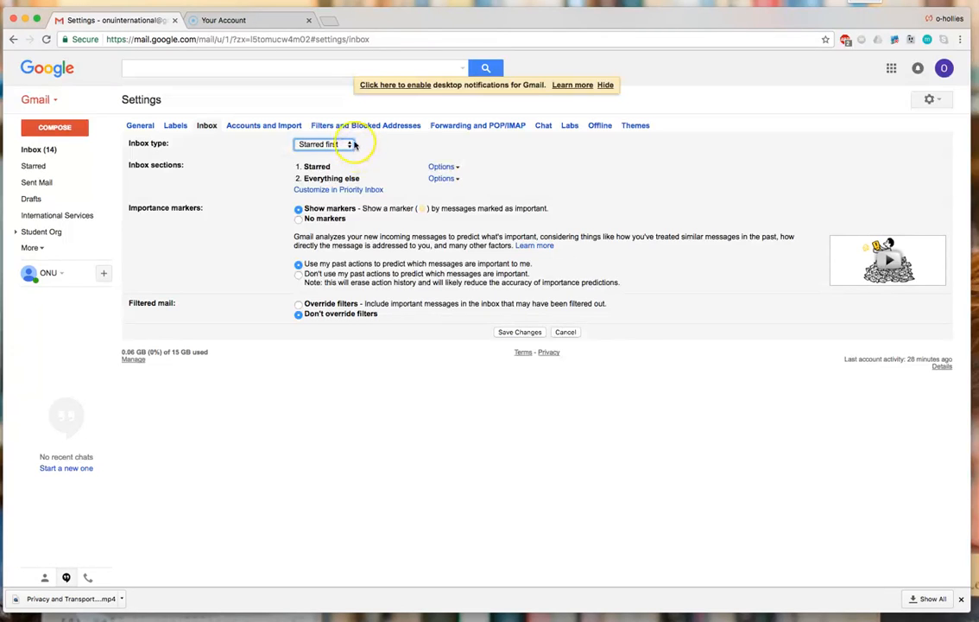
{"action": "left_click", "coordinate": [350, 146]}
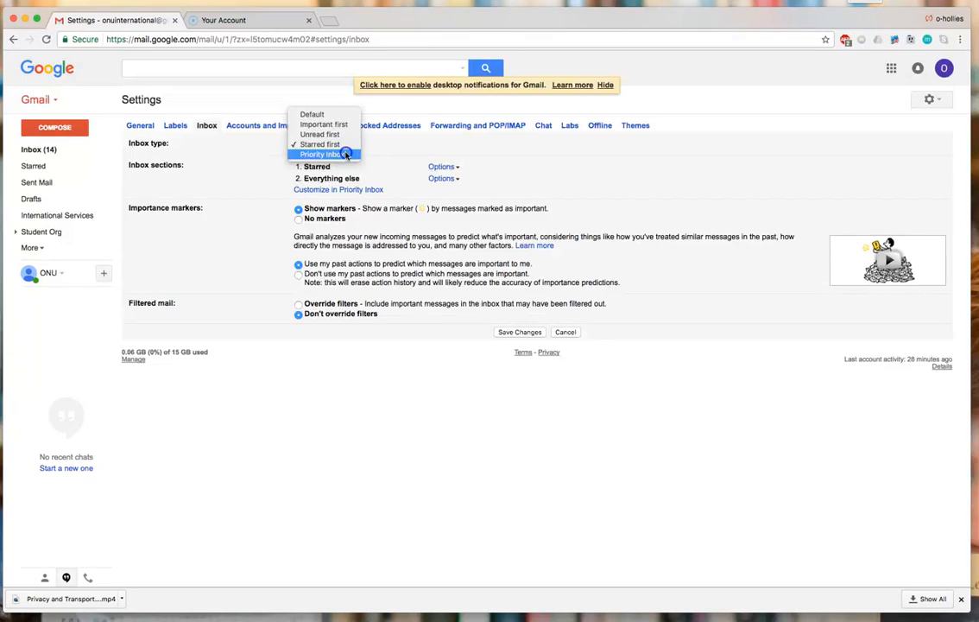
{"action": "left_click", "coordinate": [345, 154]}
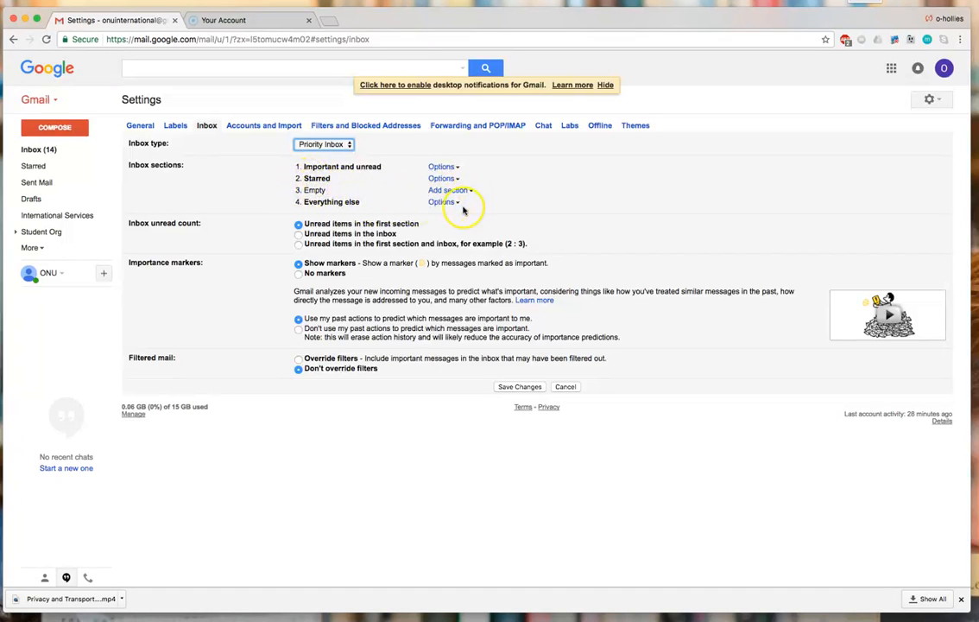
{"action": "left_click", "coordinate": [341, 146]}
{"action": "left_click", "coordinate": [321, 135]}
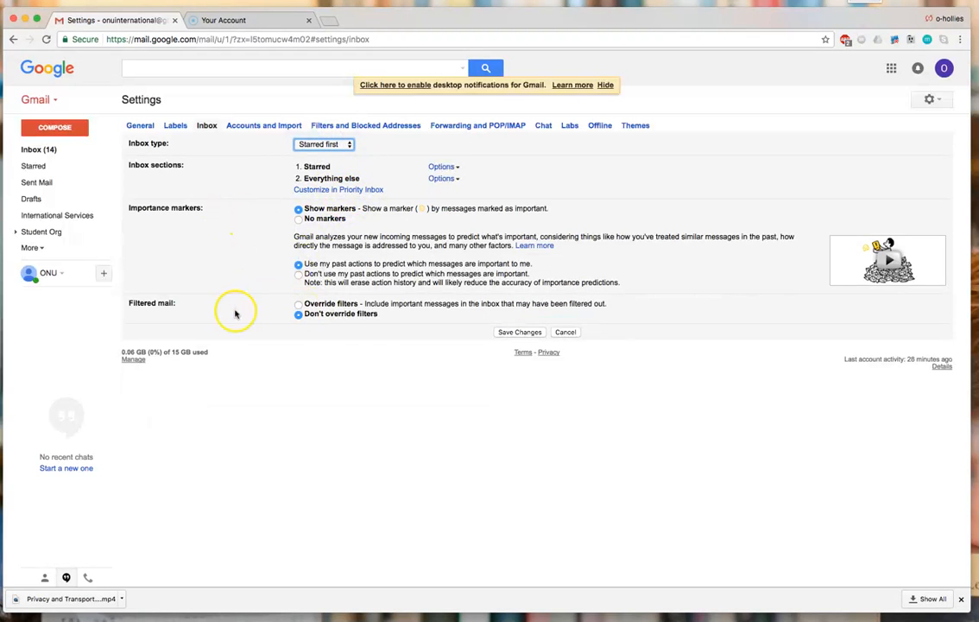
{"action": "left_click", "coordinate": [325, 145]}
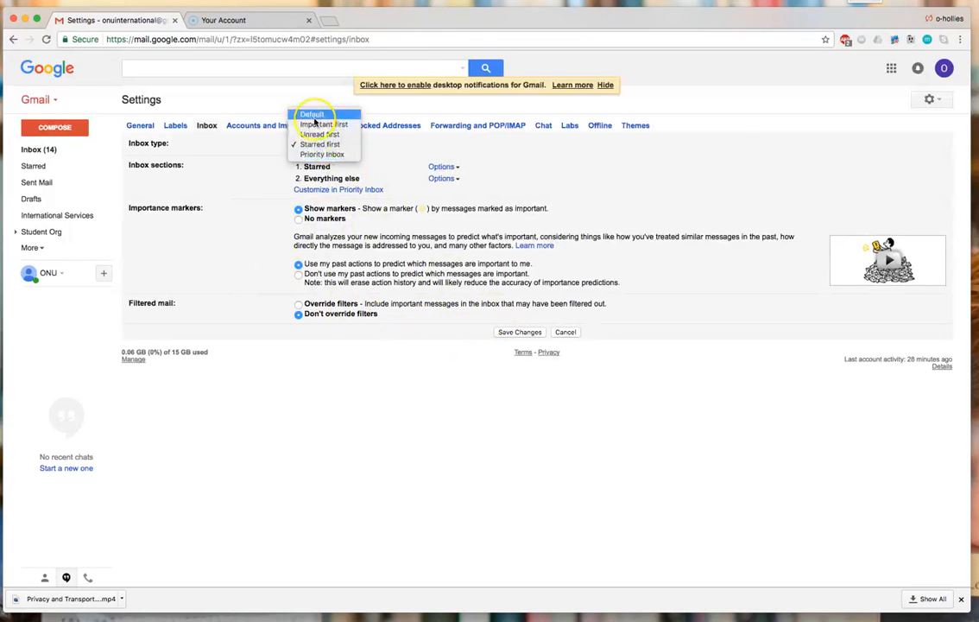
{"action": "left_click", "coordinate": [540, 321]}
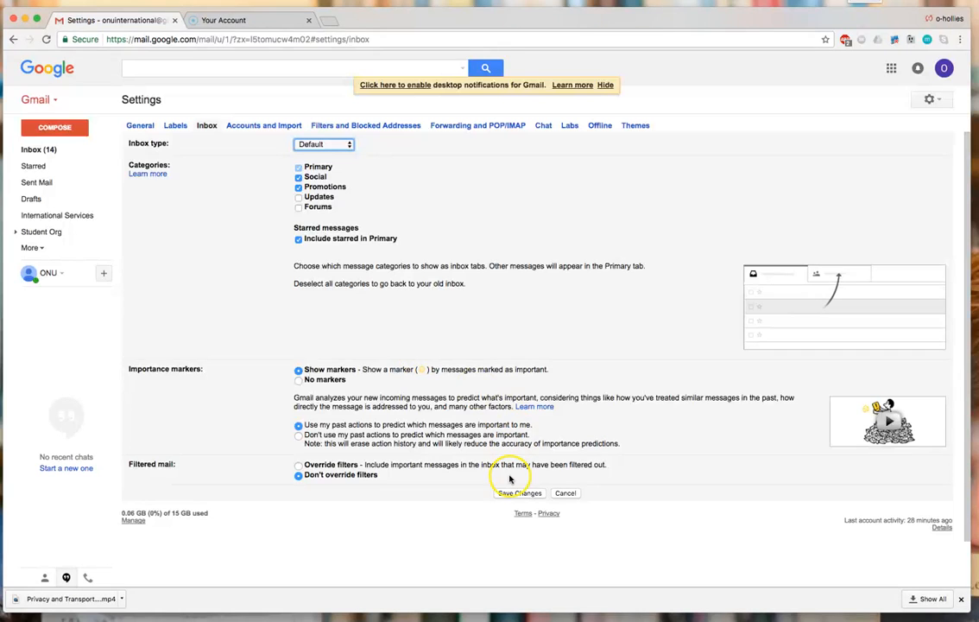
- Save the Default inbox type and return to the General settings page
{"action": "left_click", "coordinate": [510, 492]}
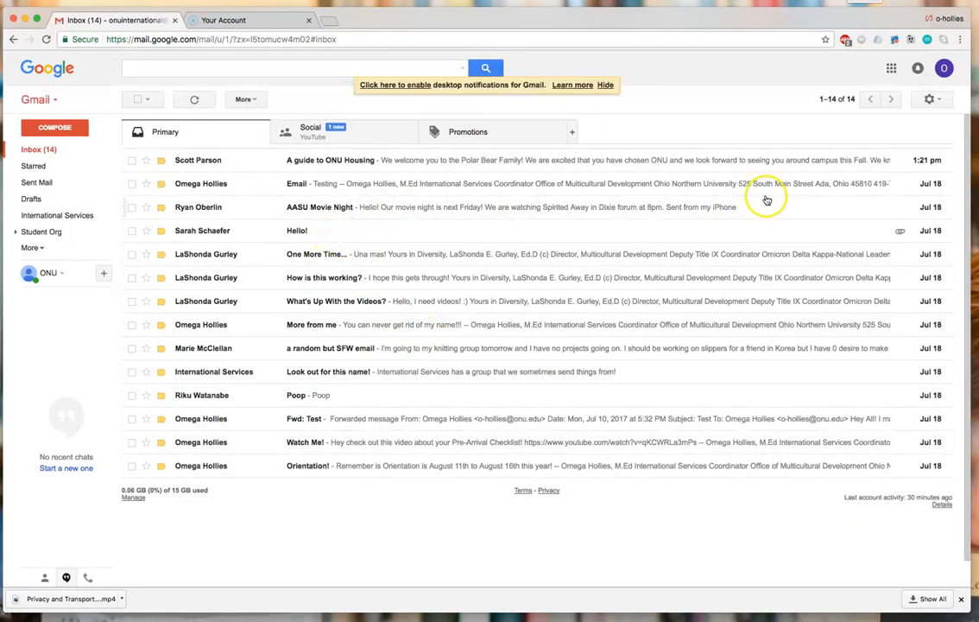
{"action": "left_click", "coordinate": [930, 100]}
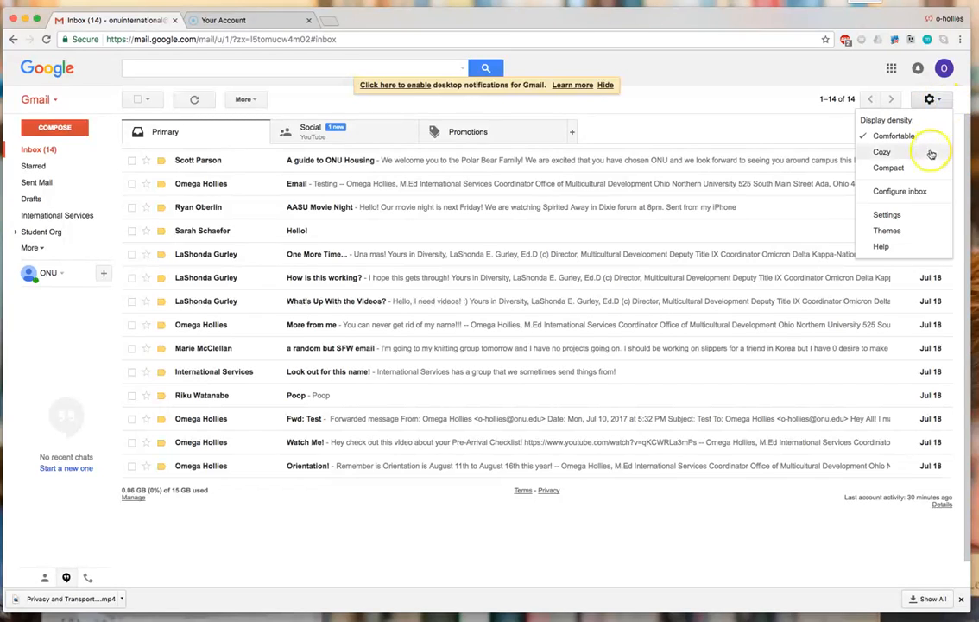
{"action": "left_click", "coordinate": [916, 220]}
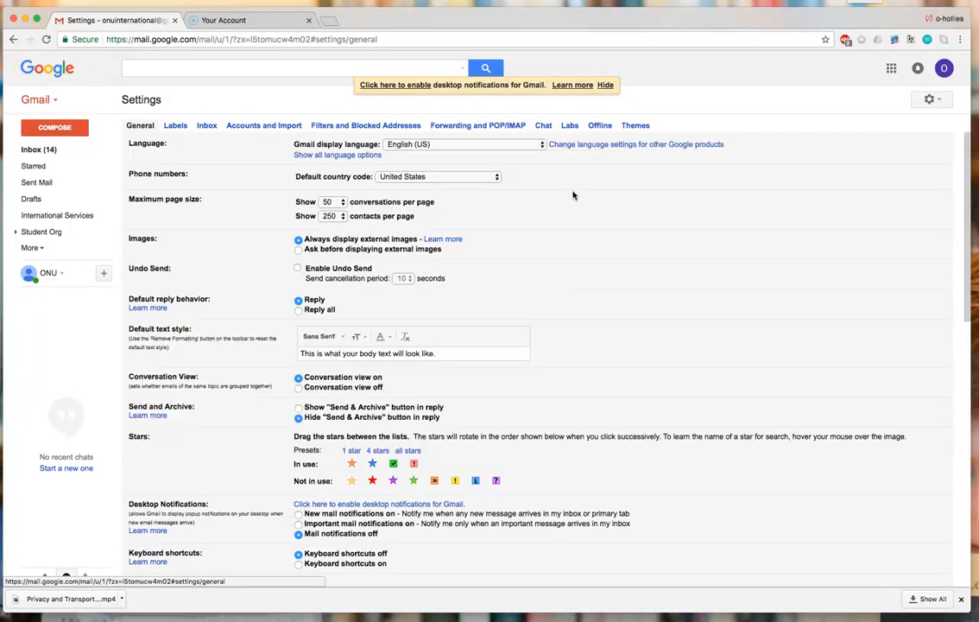
- Show the Filters and Blocked Addresses settings listing the one existing filter
{"action": "scroll", "coordinate": [574, 195], "scroll_direction": "down", "scroll_amount": 1}
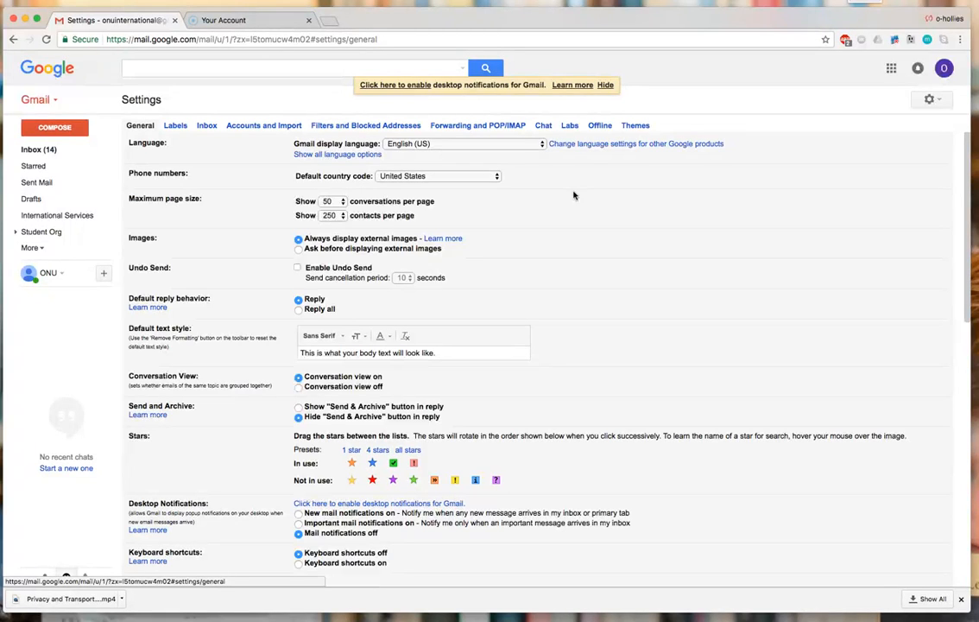
{"action": "left_click", "coordinate": [389, 125]}
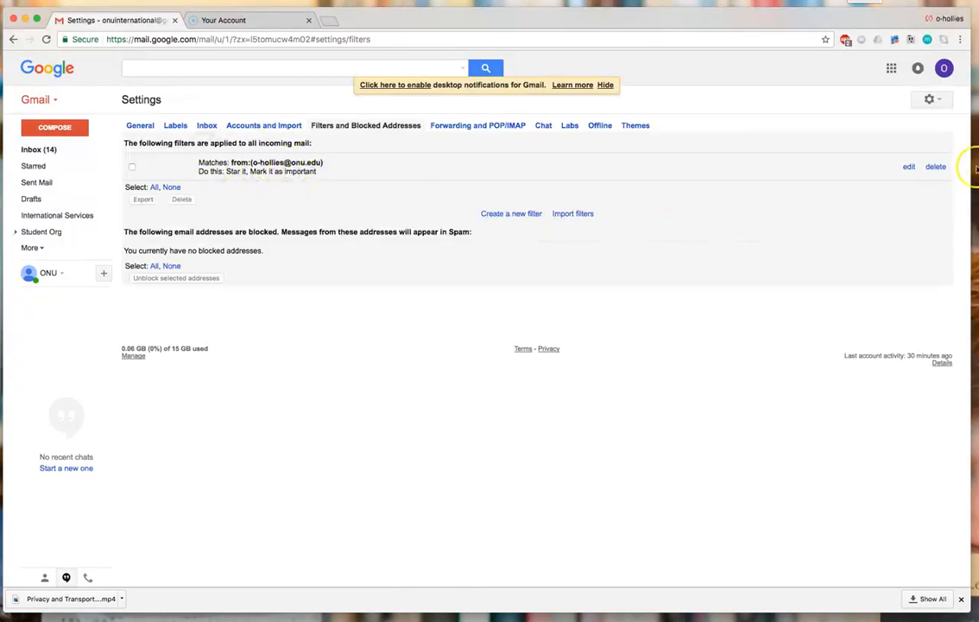
- Delete the existing sender filter and bring up a blank new-filter form
{"action": "left_click", "coordinate": [936, 167]}
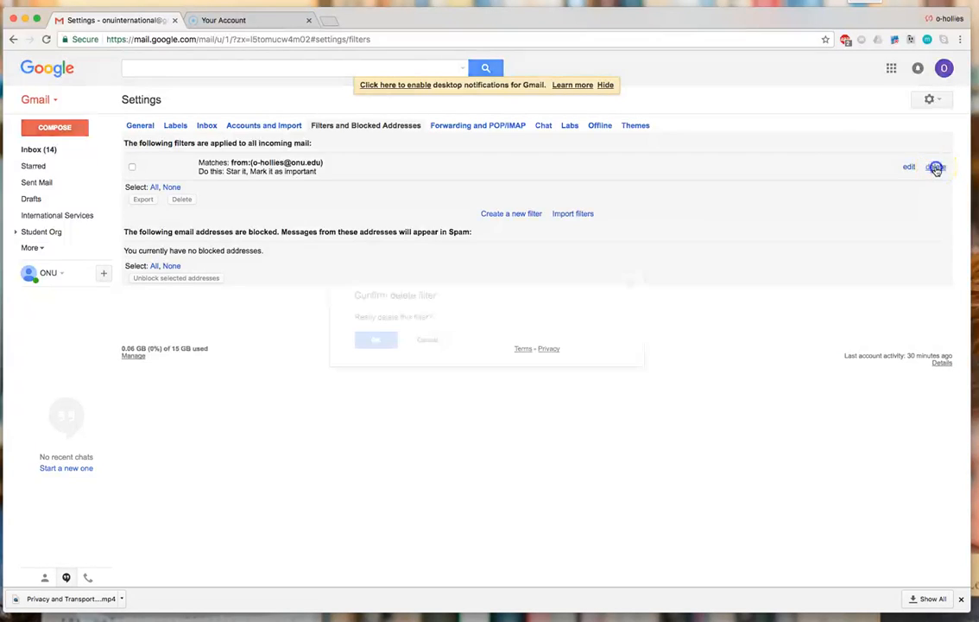
{"action": "left_click", "coordinate": [376, 339]}
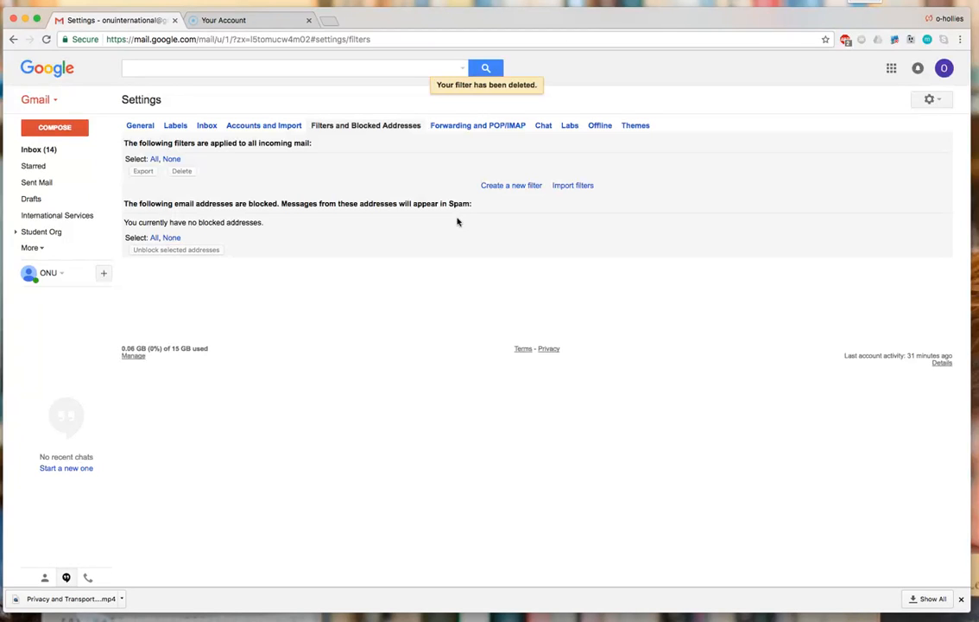
{"action": "left_click", "coordinate": [504, 189]}
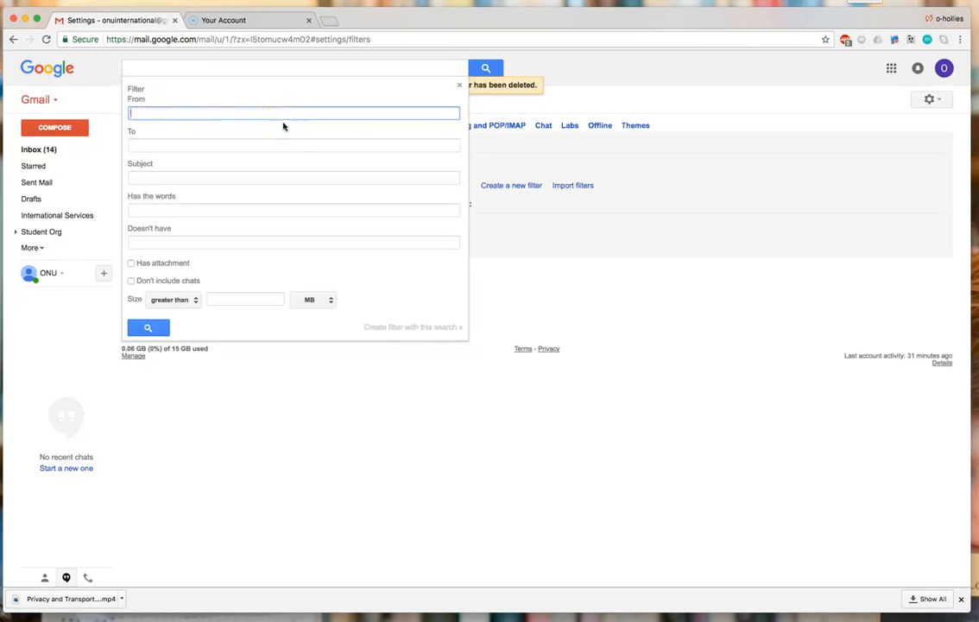
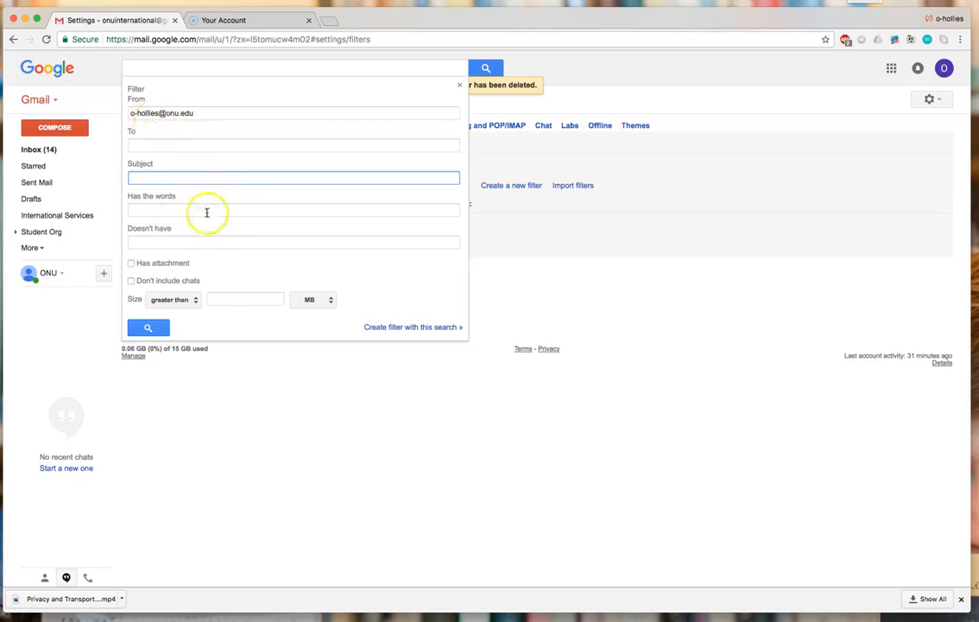
- Enter the sender's e-mail address in From and continue to the filter's actions
{"action": "left_click", "coordinate": [389, 328]}
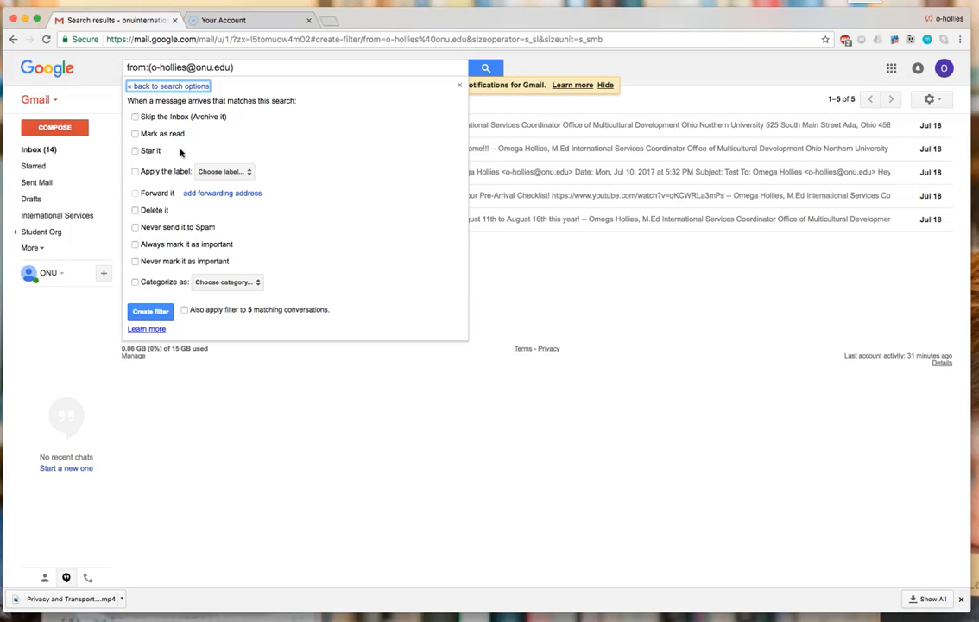
- Create the filter to star, label International Services and always mark important
{"action": "left_click", "coordinate": [135, 152]}
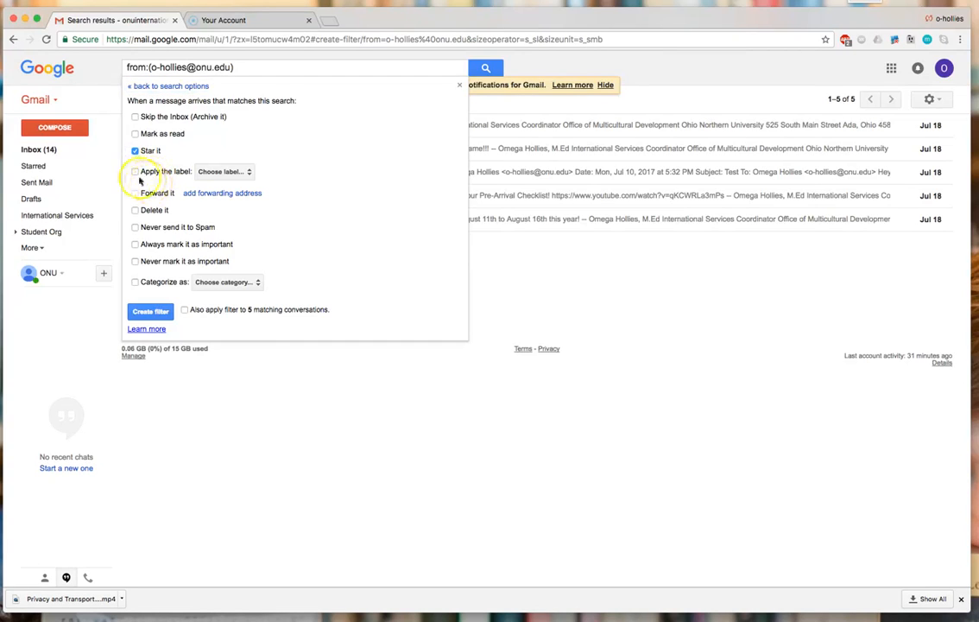
{"action": "left_click", "coordinate": [136, 173]}
{"action": "left_click", "coordinate": [251, 173]}
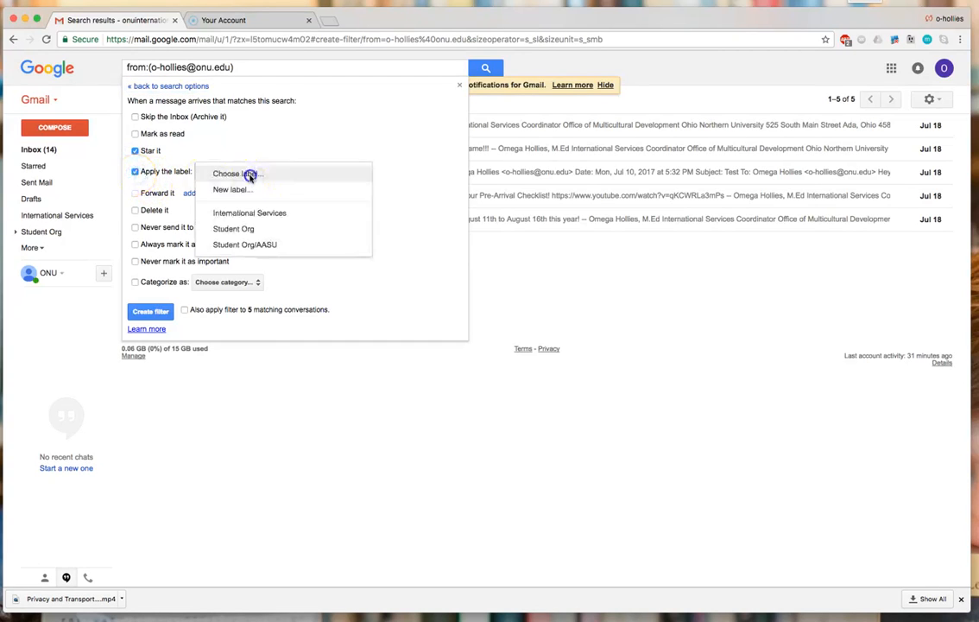
{"action": "left_click", "coordinate": [242, 213]}
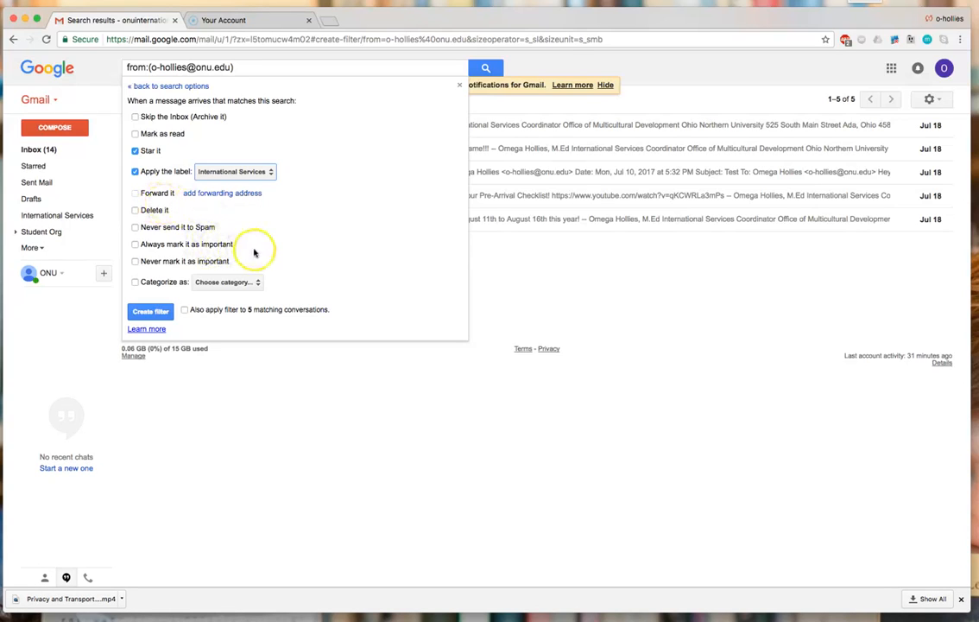
{"action": "left_click", "coordinate": [134, 247]}
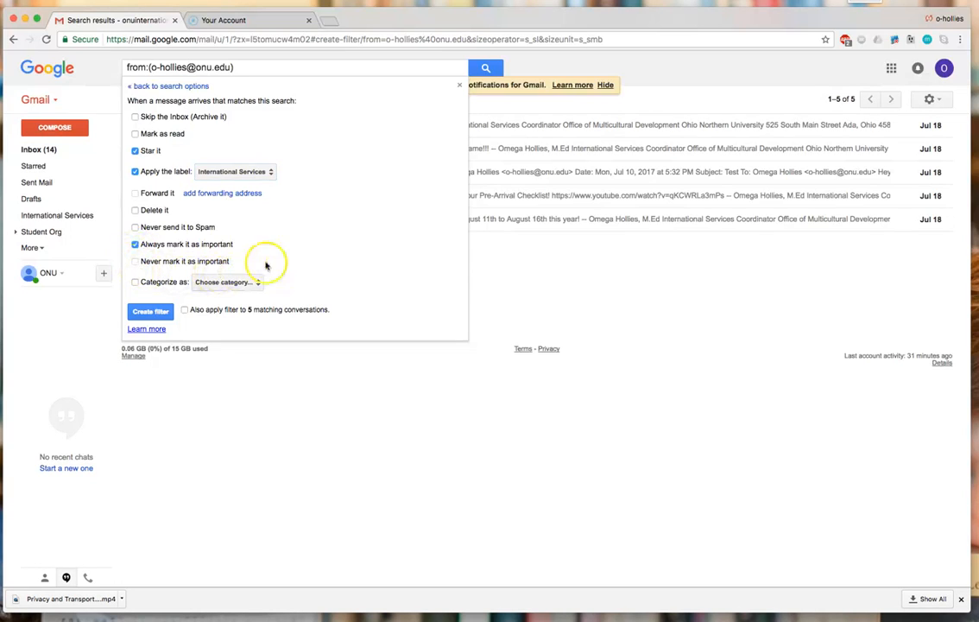
{"action": "left_click", "coordinate": [155, 313]}
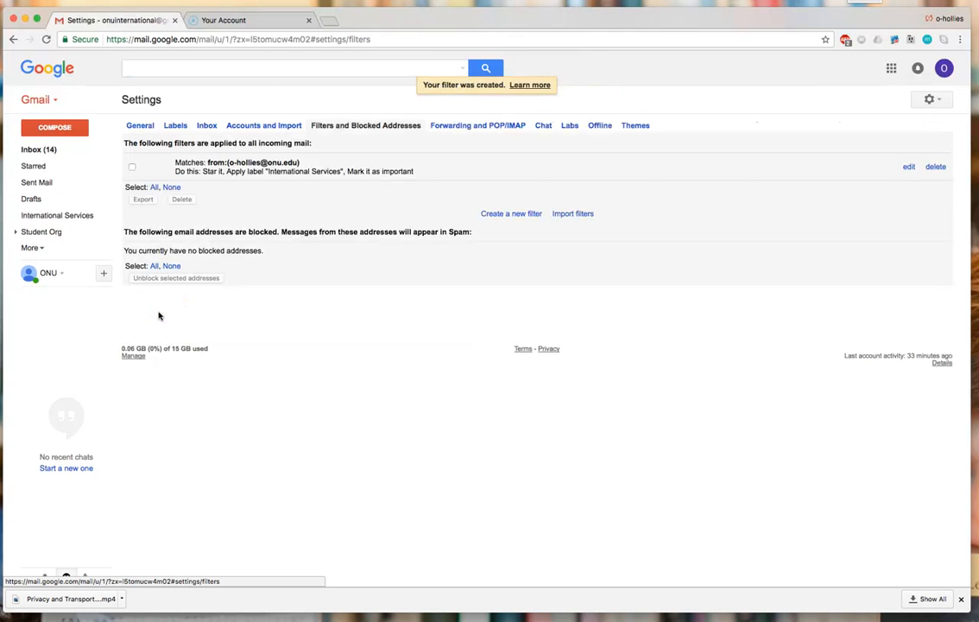
- Return from the filter settings to the inbox listing 14 Primary conversations
{"action": "left_click", "coordinate": [55, 153]}
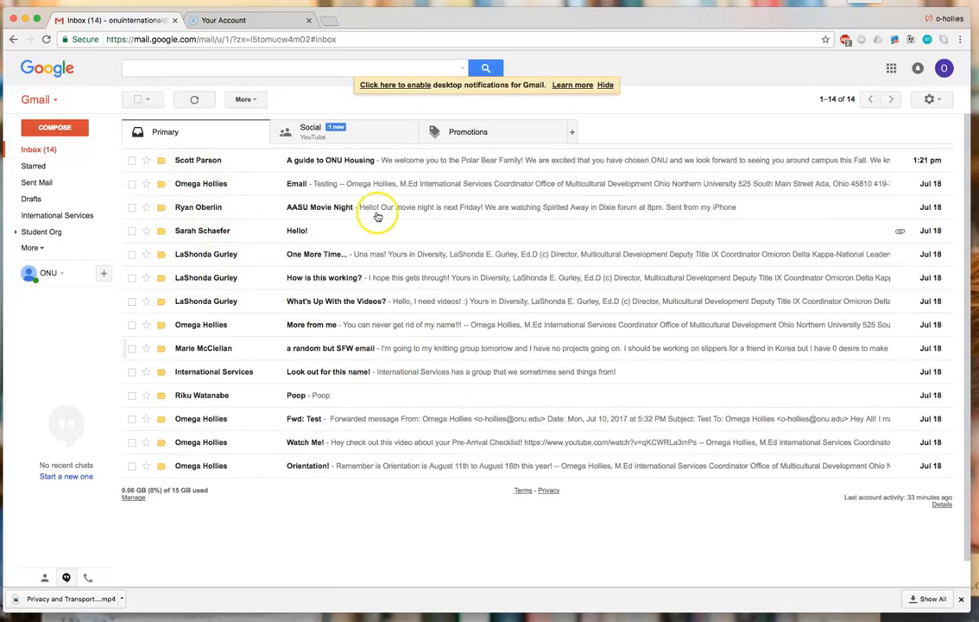
- Star the newly arrived 'IMPORTANT: Travel session' message labelled International Services
{"action": "mouse_move", "coordinate": [205, 309]}
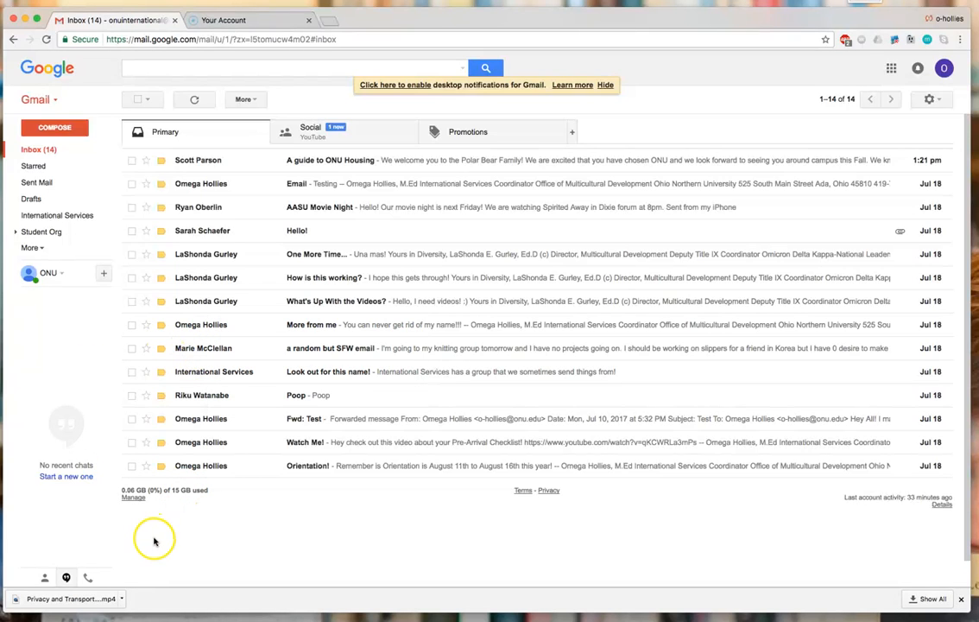
{"action": "left_click", "coordinate": [77, 598]}
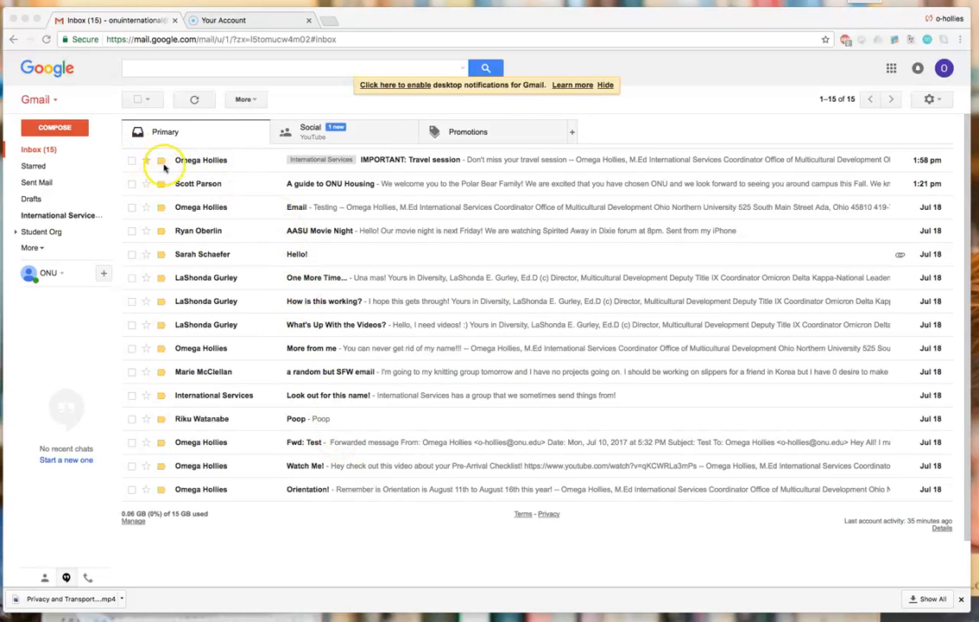
{"action": "left_click", "coordinate": [147, 161]}
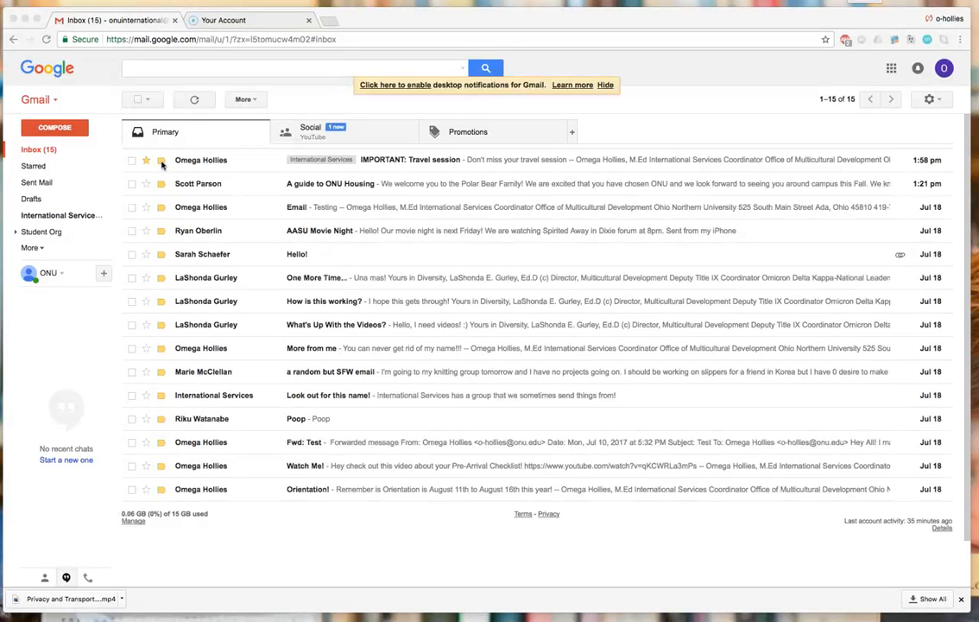